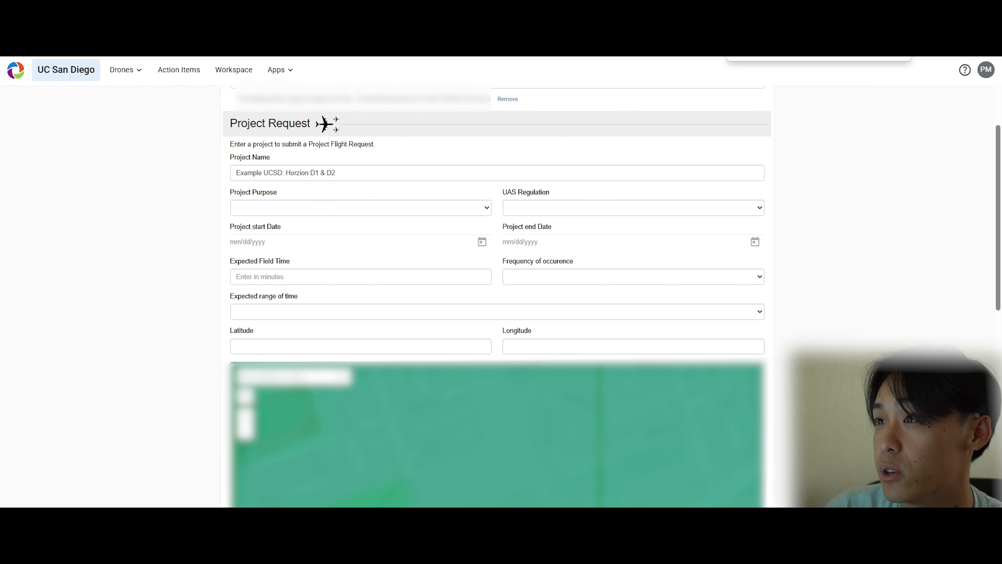
# Step: Set the project purpose to Filming for the University or Publicity under regulation 107, with project dates from 3/25/2025 to 3/26/2025
pyautogui.click(444, 210)
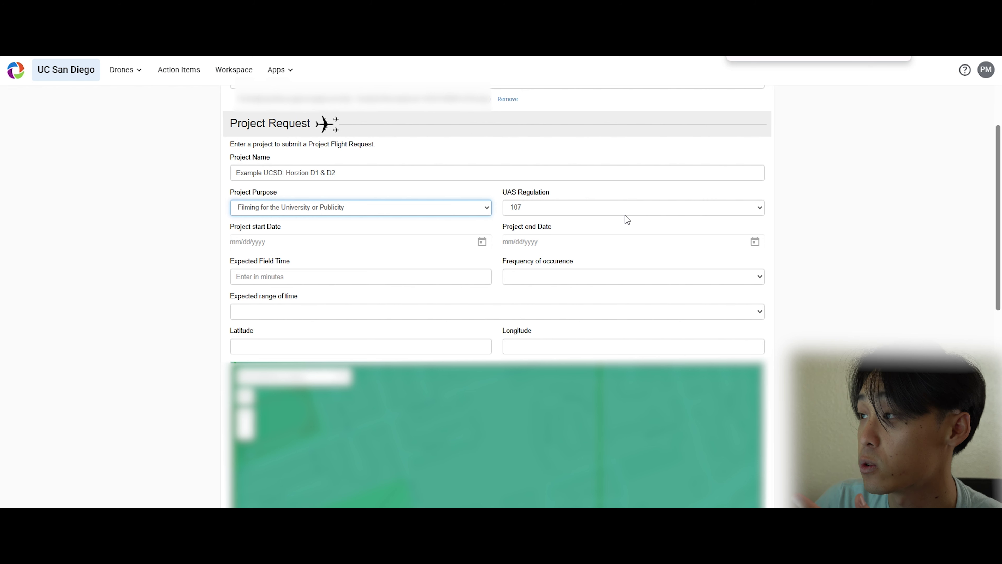
pyautogui.click(483, 241)
pyautogui.click(482, 242)
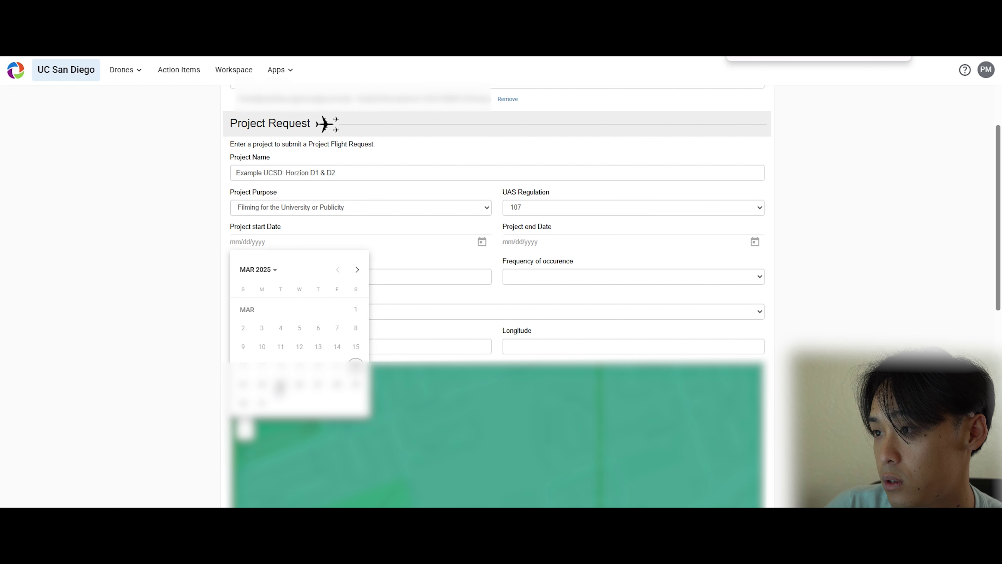
pyautogui.click(281, 383)
pyautogui.click(454, 278)
pyautogui.click(834, 292)
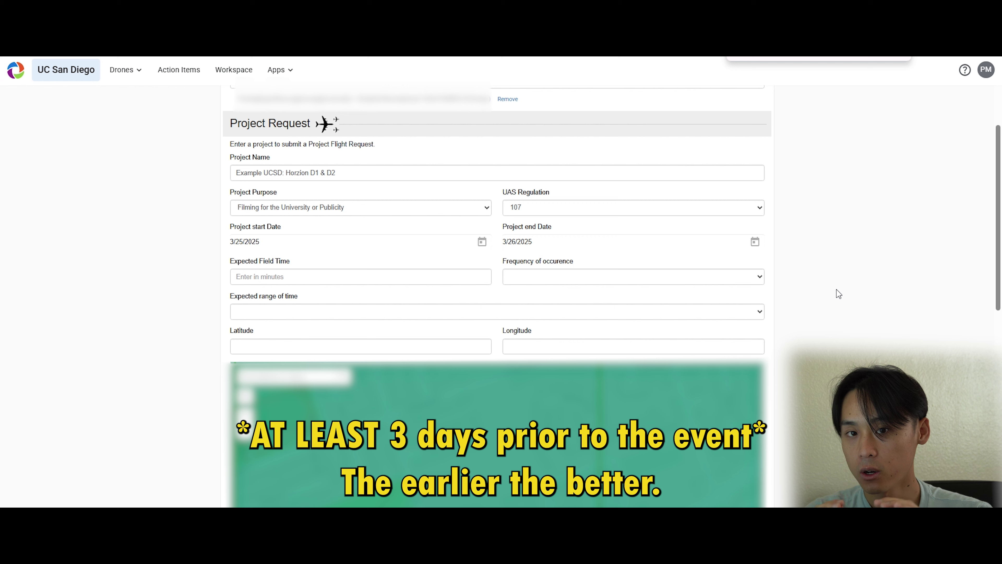
# Step: Set the expected field time to 120 minutes and the expected range of time to Evening
pyautogui.click(438, 280)
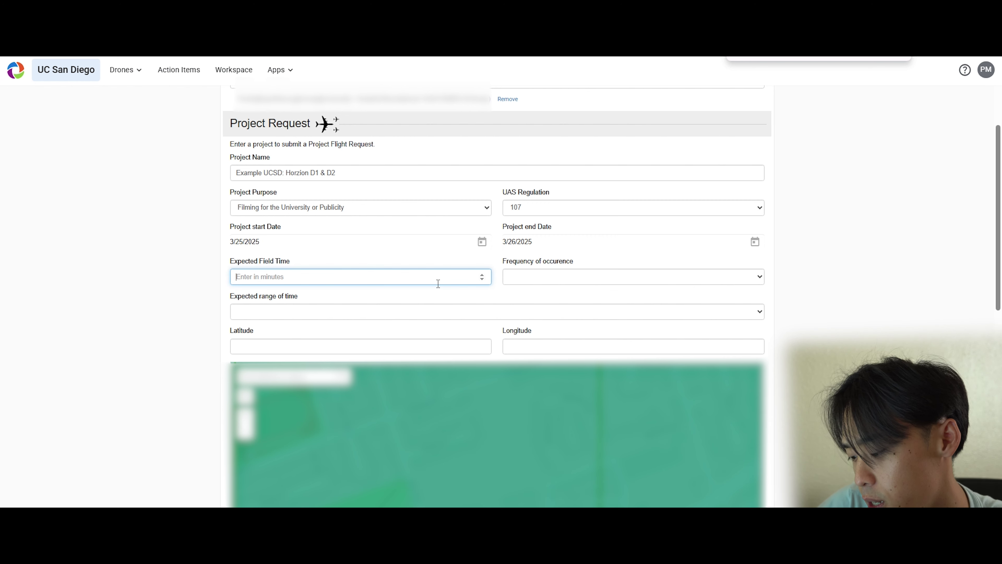
pyautogui.write('6')
pyautogui.press('BackSpace')
pyautogui.write('120')
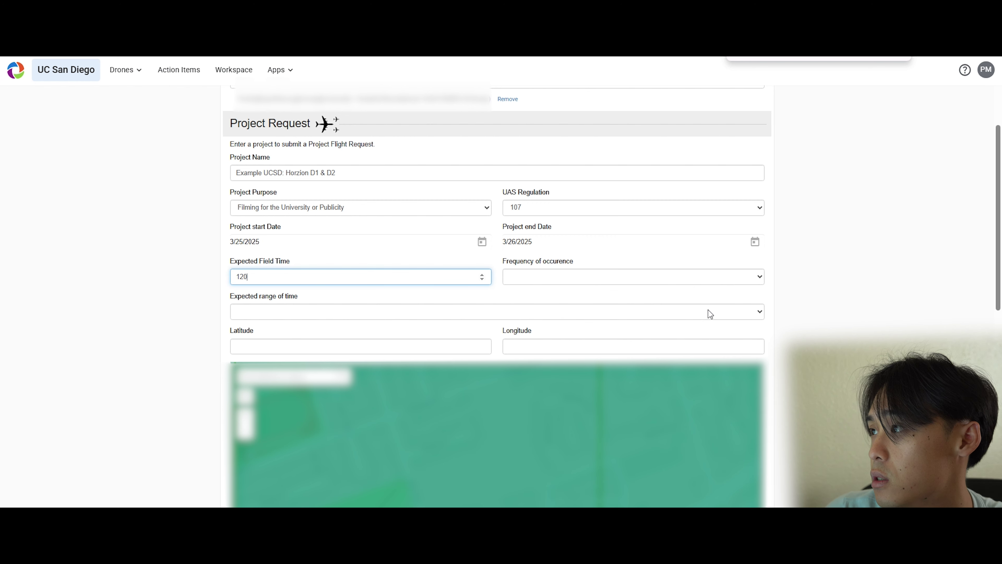
pyautogui.click(663, 294)
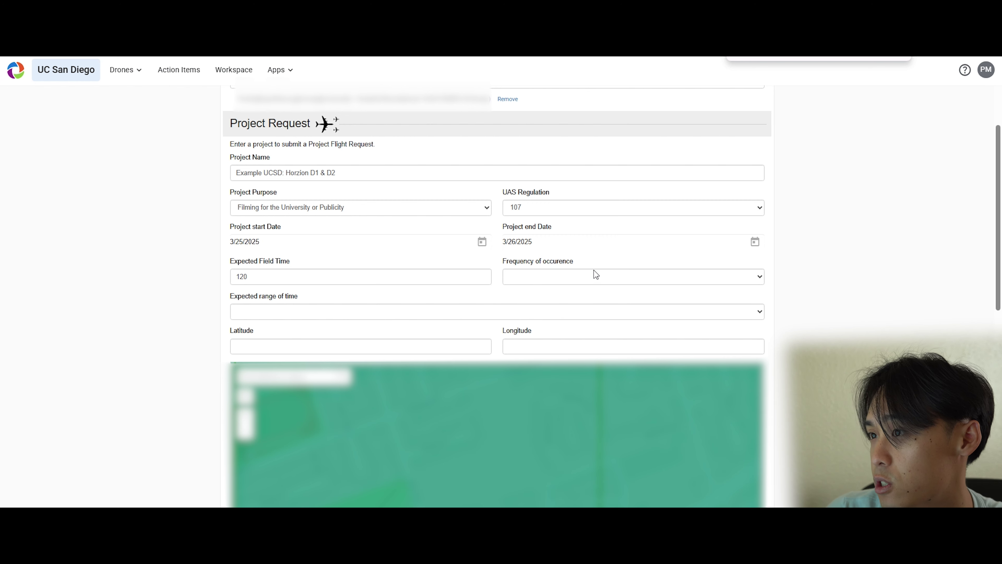
pyautogui.click(419, 318)
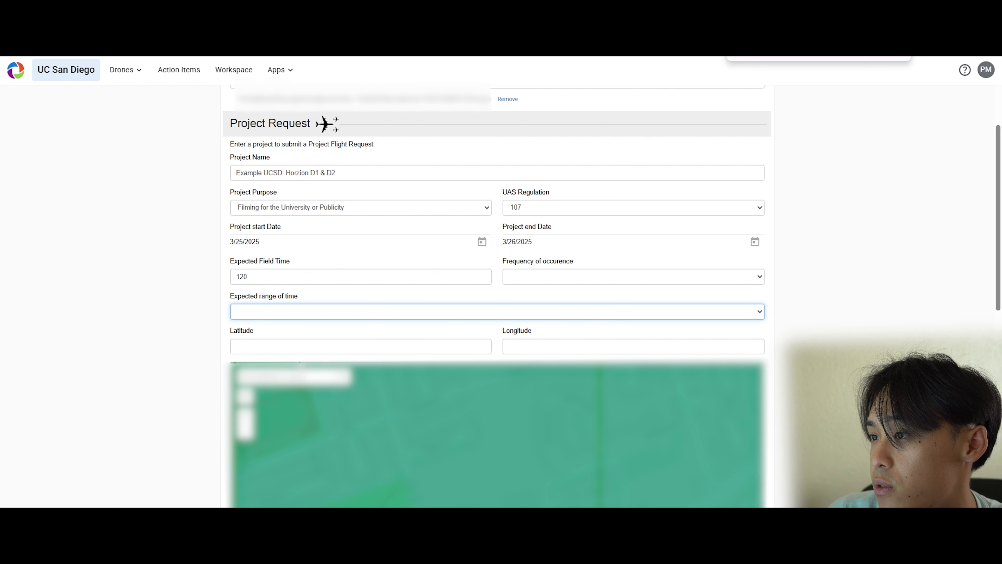
pyautogui.press('e')
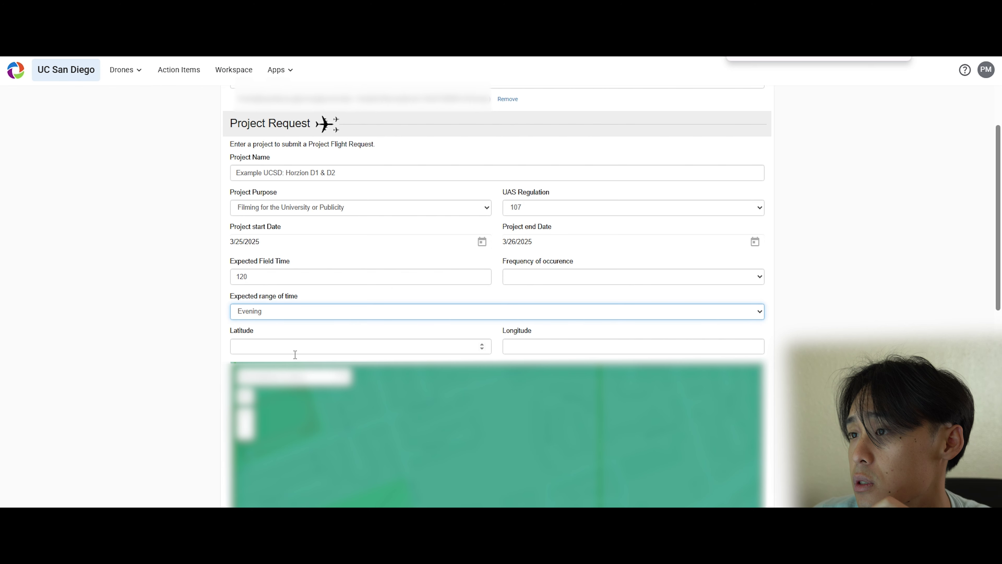
pyautogui.click(186, 358)
# Step: Search the map for la jolla and pin the flight location on the UC San Diego campus at about latitude 32.879, longitude -117.233
pyautogui.scroll(-4, 179, 364)
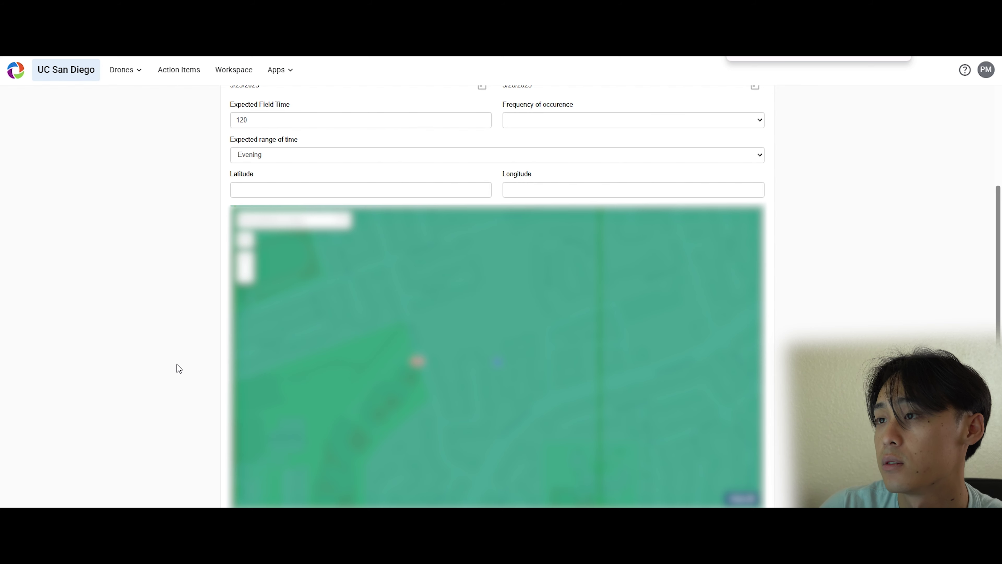
pyautogui.click(277, 221)
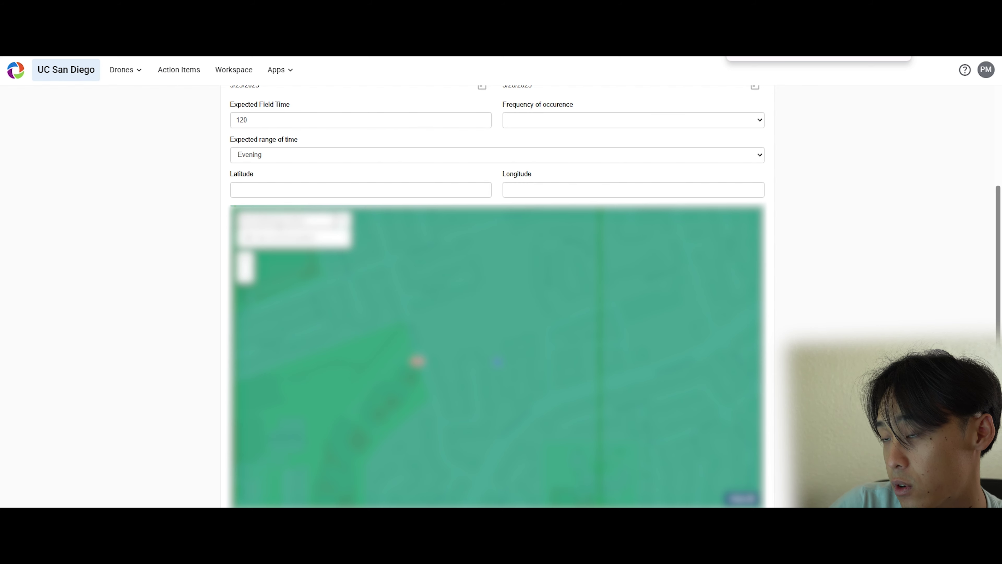
pyautogui.write('uc')
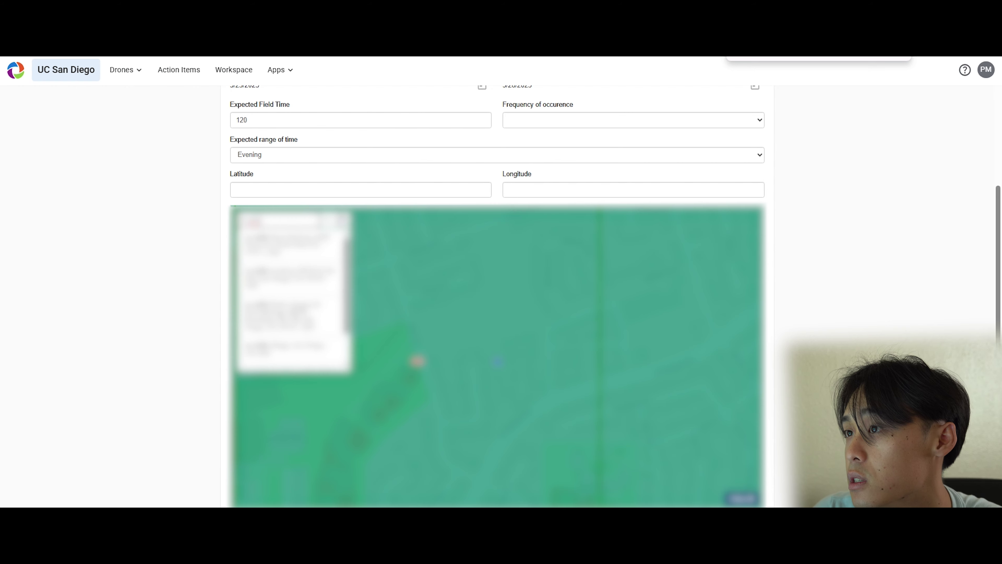
pyautogui.click(343, 220)
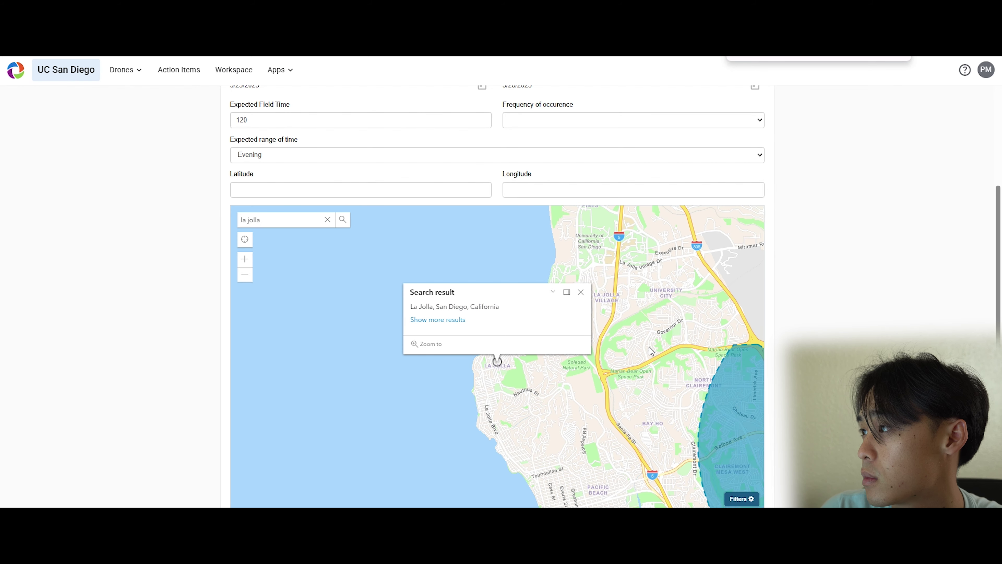
pyautogui.click(518, 389)
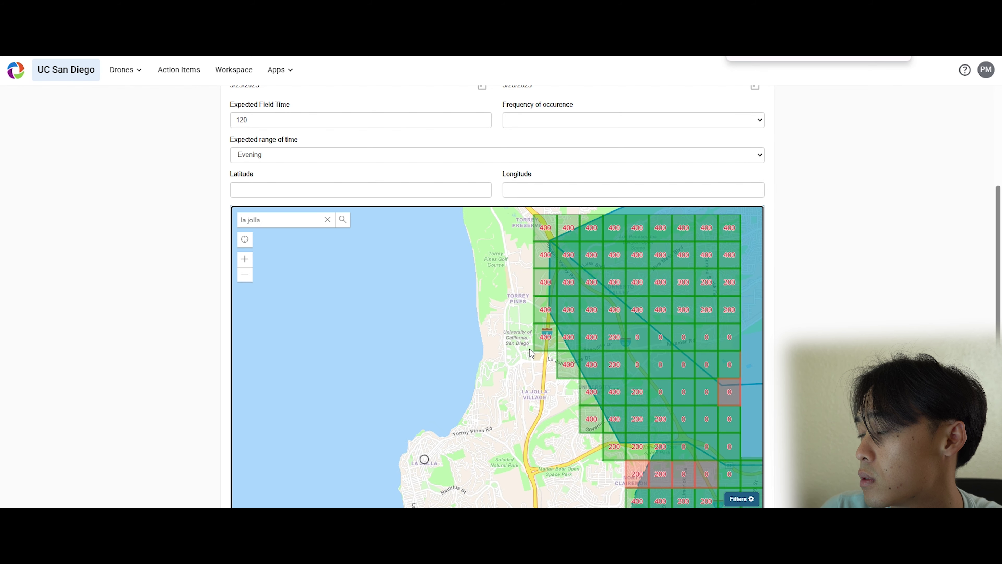
pyautogui.scroll(3, 529, 348)
pyautogui.moveTo(519, 323); pyautogui.dragTo(476, 412)
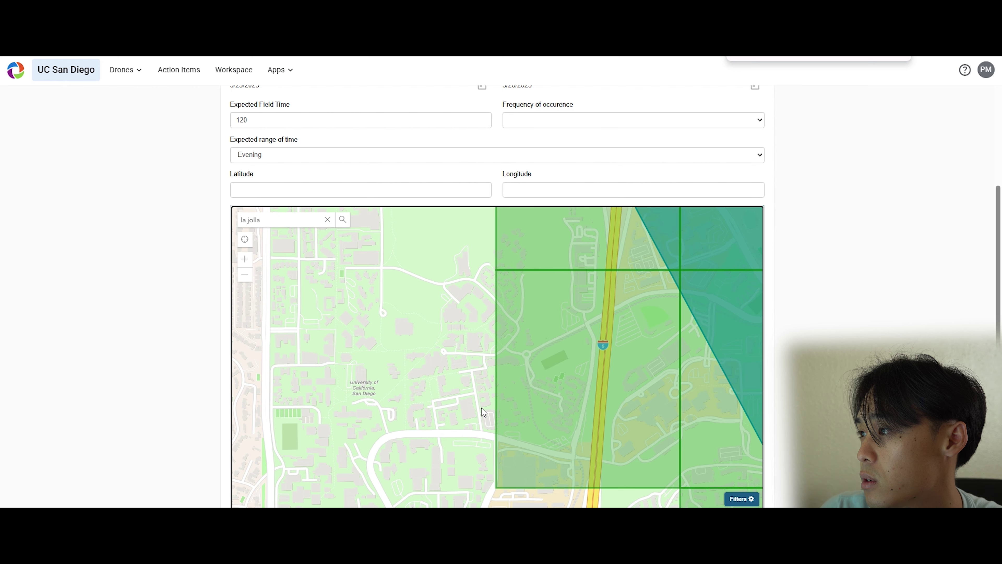
pyautogui.click(514, 380)
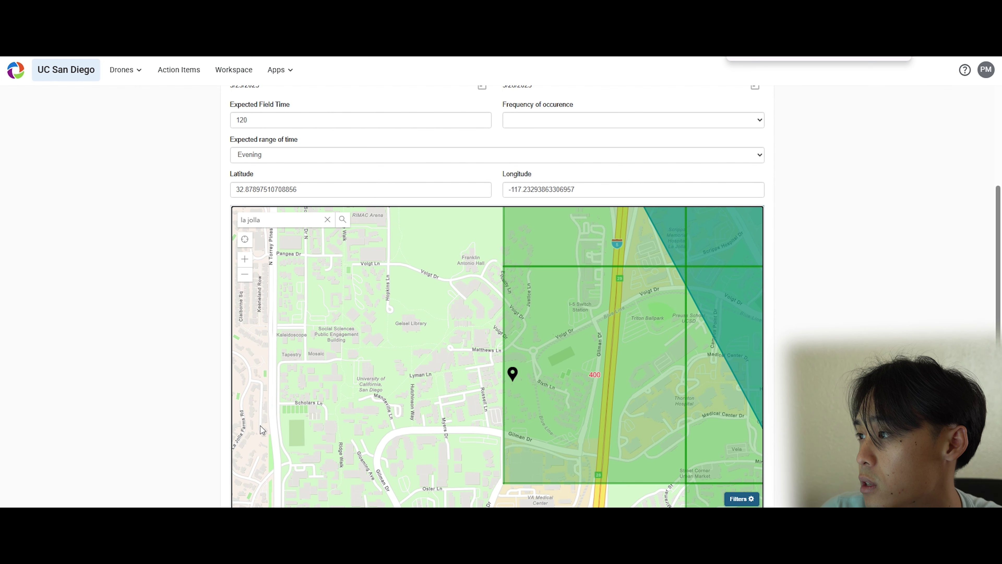
# Step: Set both the max distance and the project altitude to 400 ft
pyautogui.scroll(-8, 164, 432)
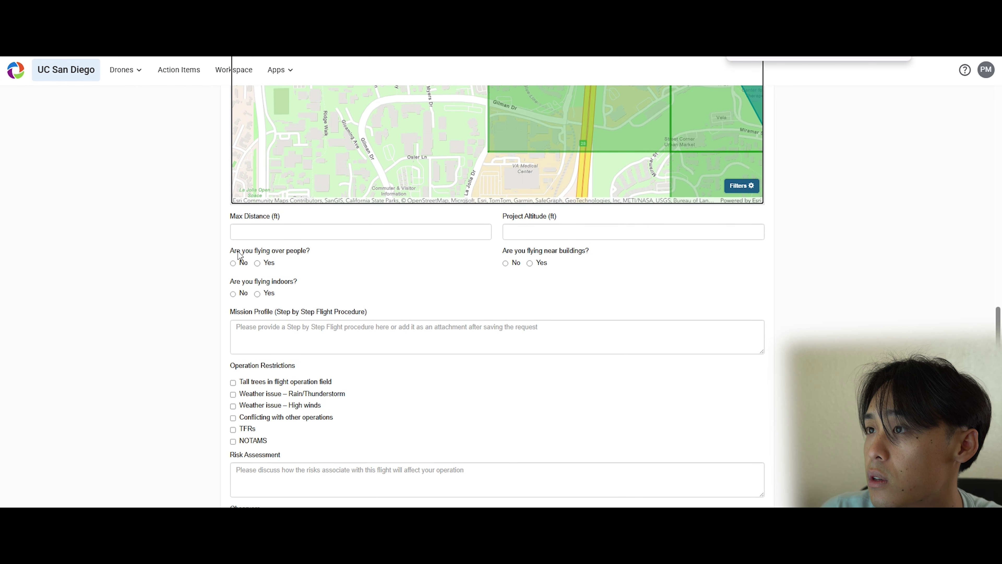
pyautogui.click(275, 237)
pyautogui.write('400')
pyautogui.press('Tab')
pyautogui.write('4')
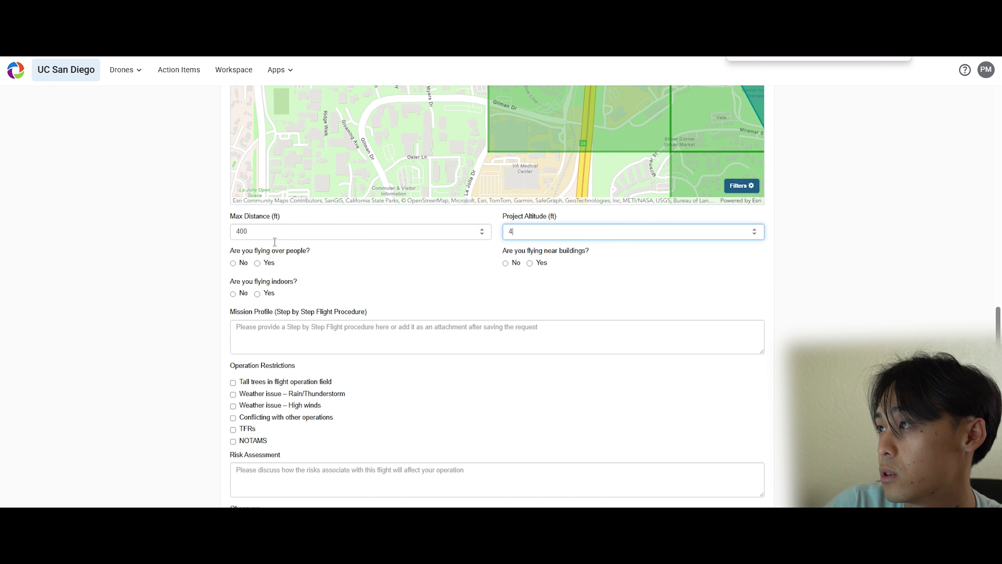
pyautogui.write('00')
pyautogui.click(189, 269)
# Step: Declare the flight as over people and not indoors, and enter "Attached SOP" as the mission profile
pyautogui.click(259, 265)
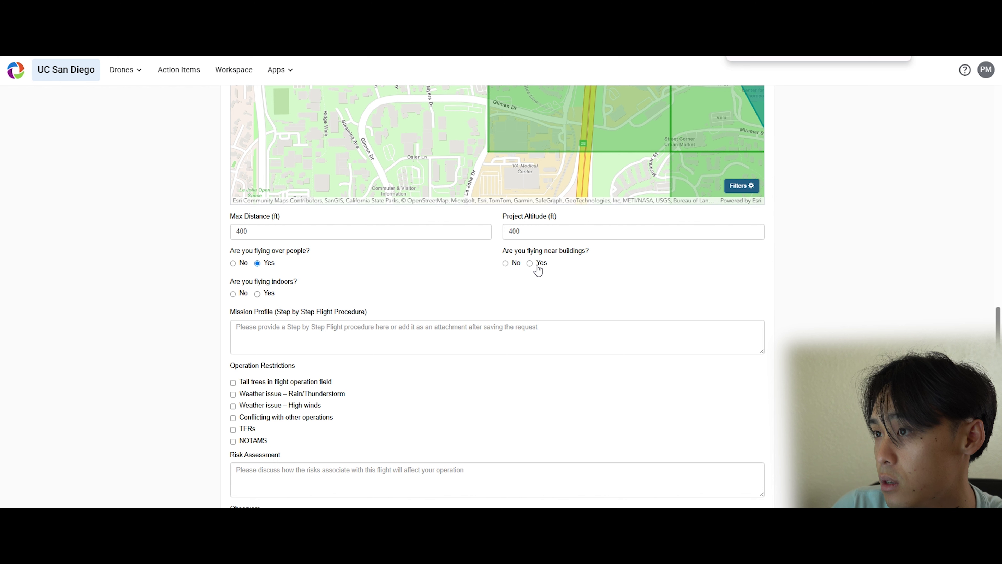
pyautogui.click(233, 294)
pyautogui.click(293, 352)
pyautogui.write('Attached SOP')
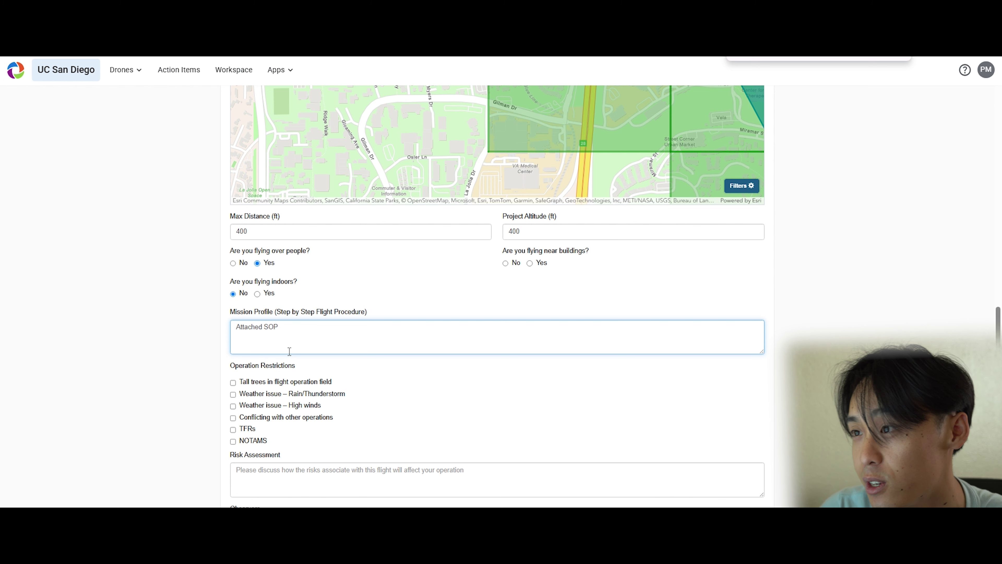
# Step: Enter "Lighting" in the risk assessment of the flight request
pyautogui.scroll(-1, 315, 376)
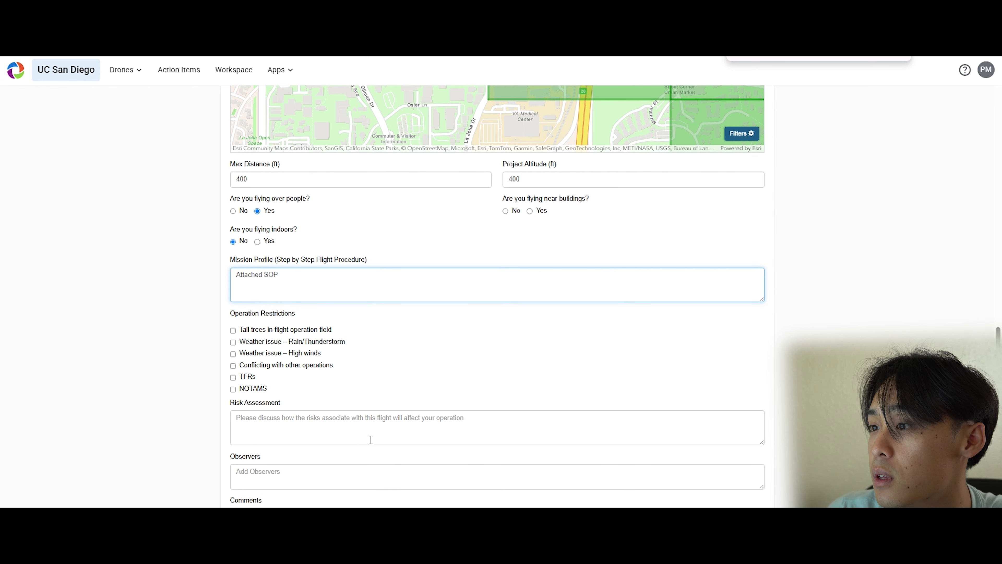
pyautogui.click(358, 437)
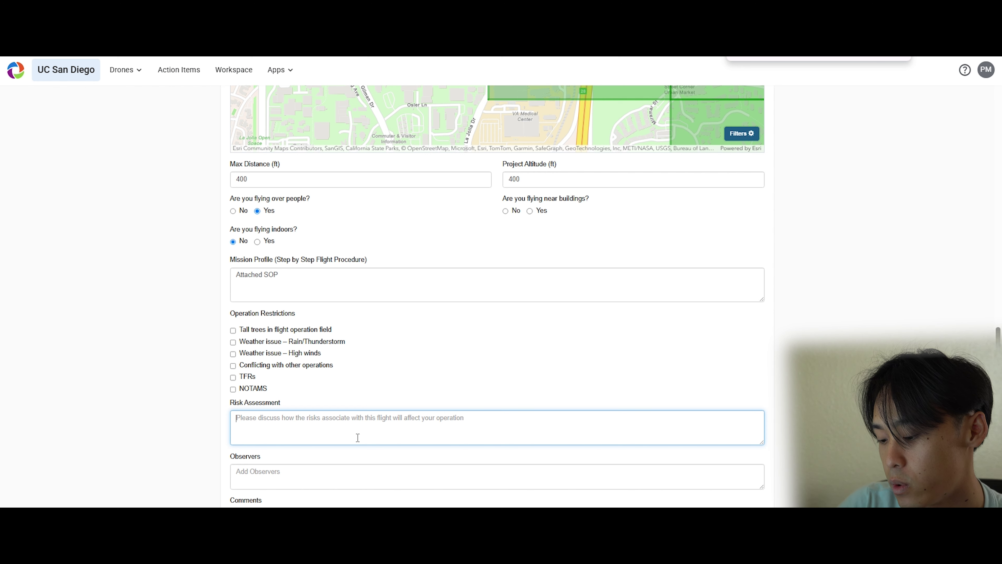
pyautogui.write('Lighting')
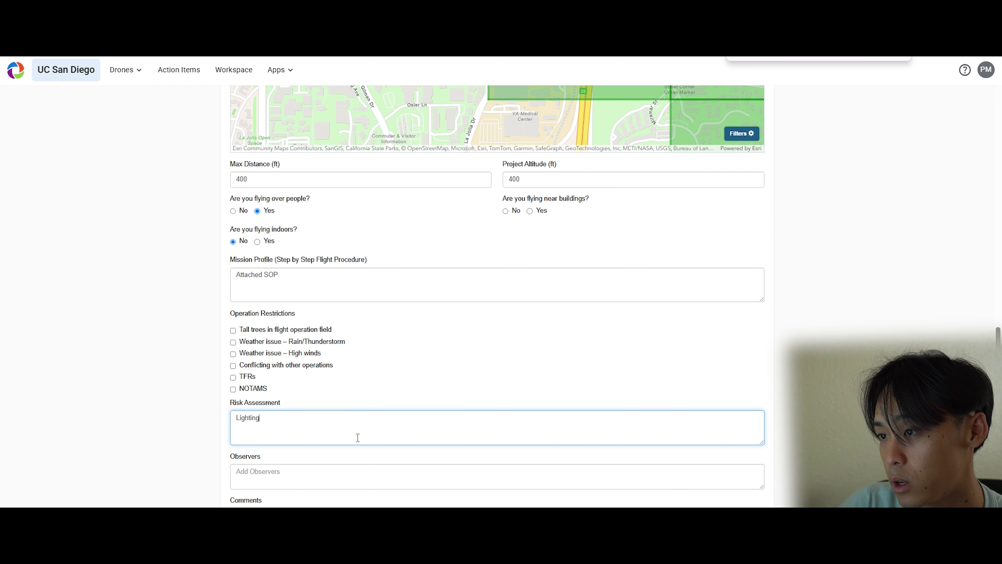